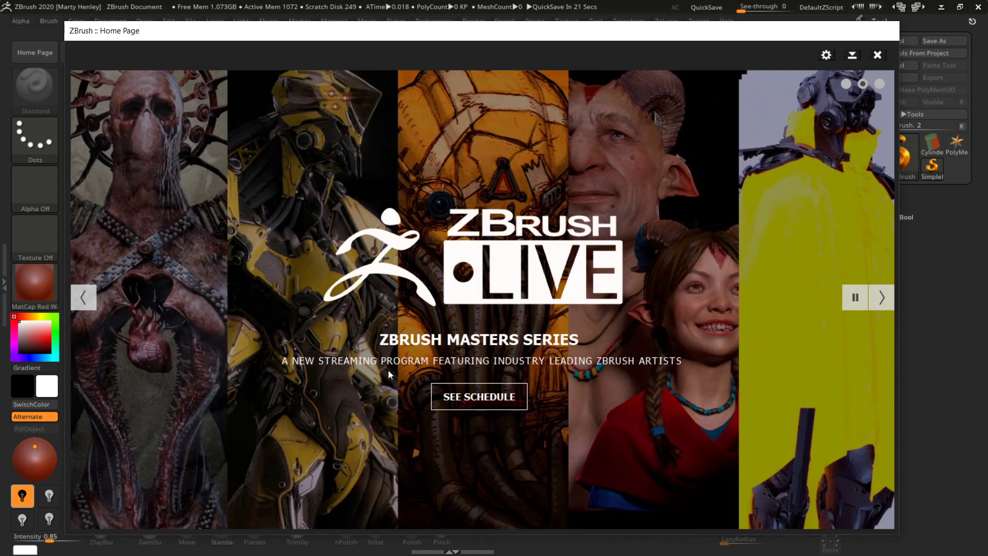
Step: Advance the Home Page banner to the ZClassroomLive slide and close the Home Page window
left_click(881, 297)
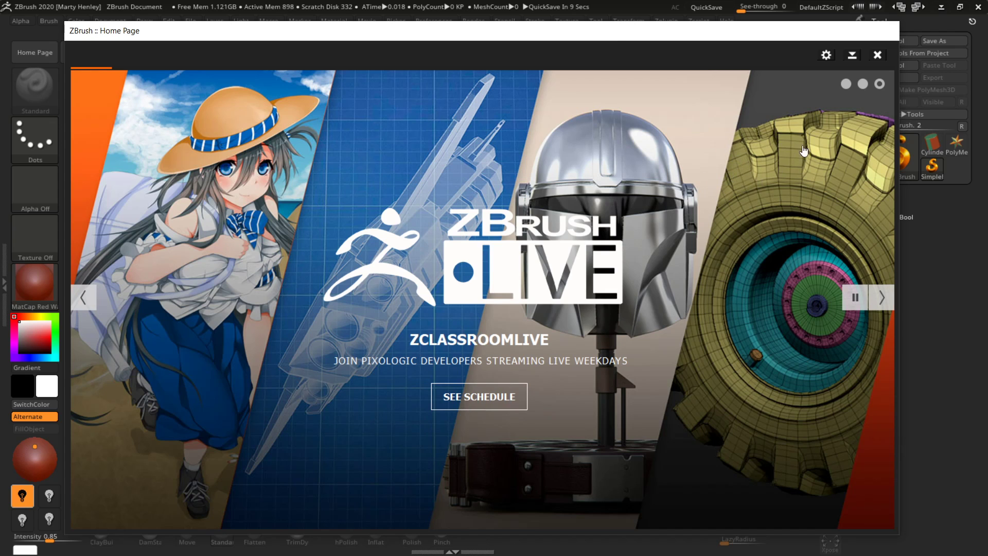
left_click(878, 56)
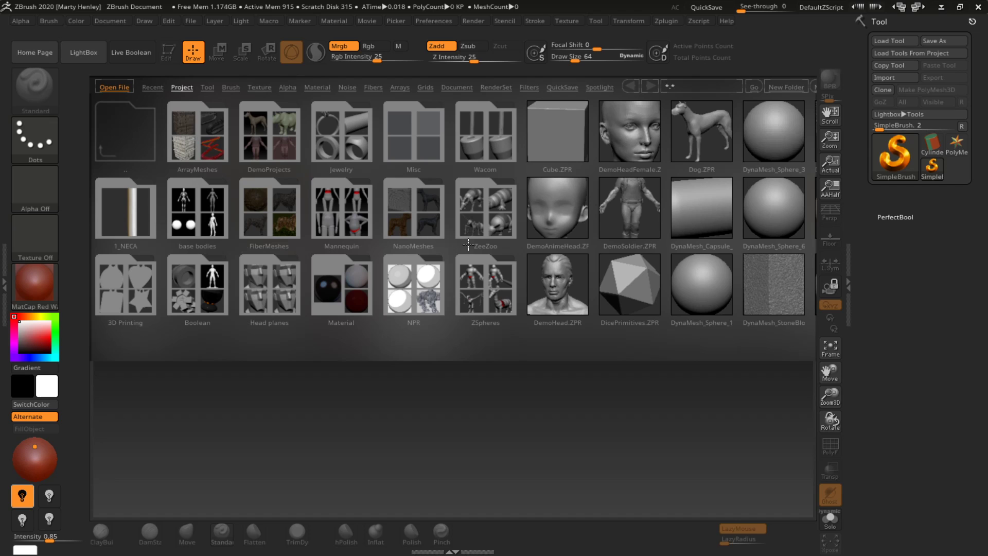
Step: Browse the LightBox project library, looking inside the Head planes folder and over the sample projects
left_click_drag(513, 246, 343, 240)
left_click_drag(409, 242, 544, 245)
left_click(271, 298)
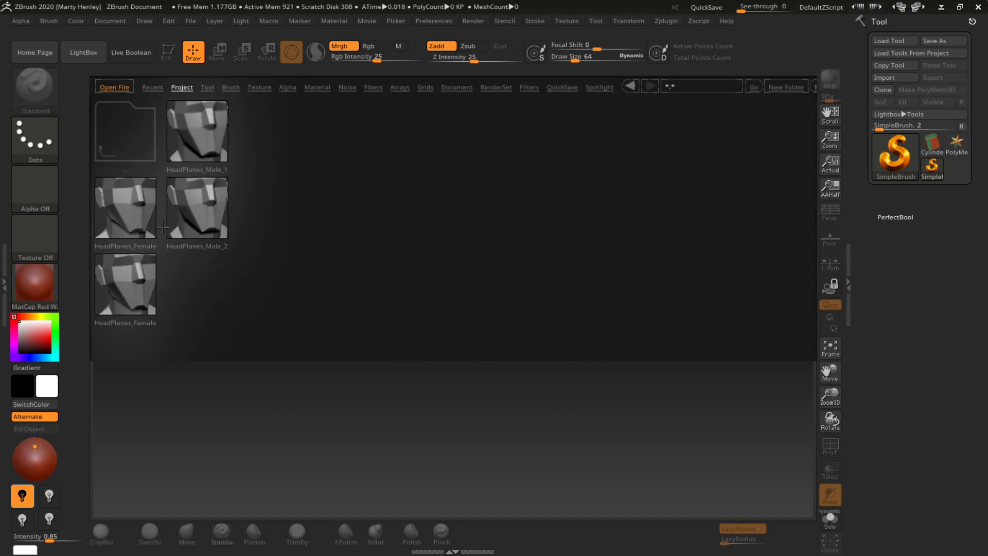
left_click(124, 136)
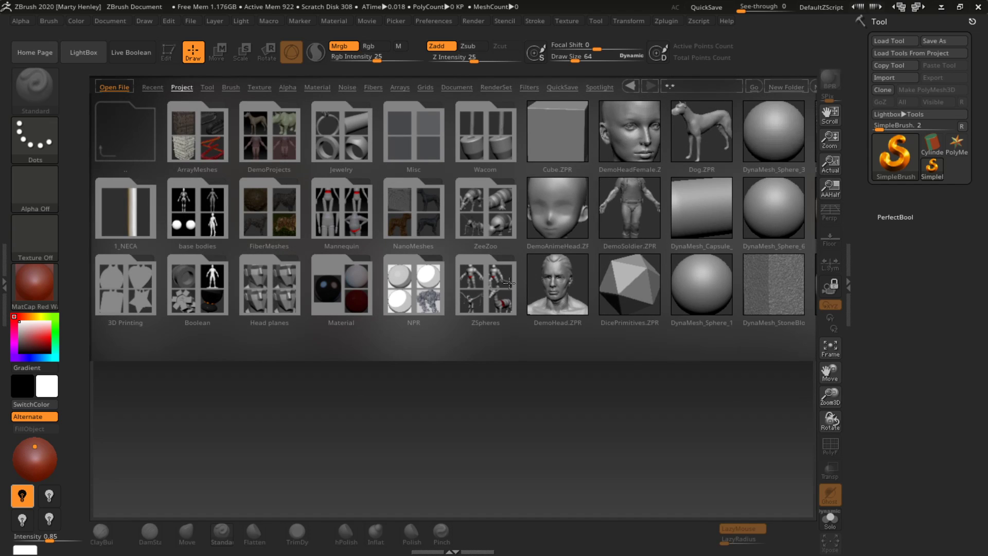
left_click(342, 134)
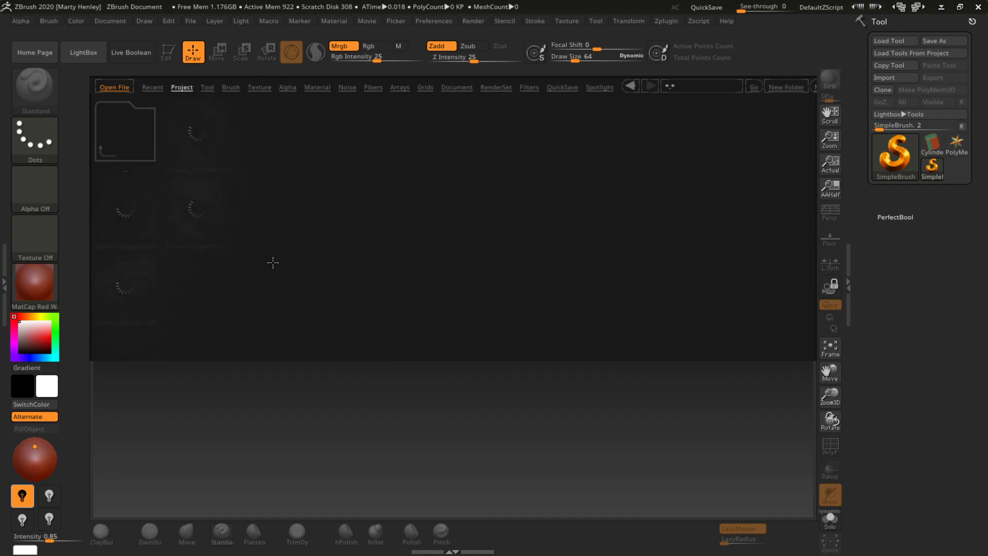
left_click(131, 139)
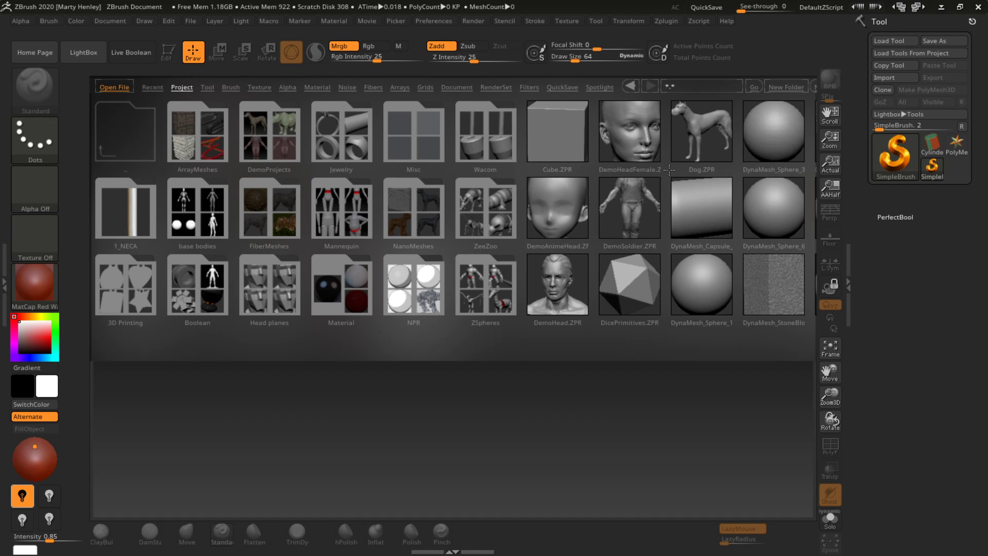
left_click_drag(669, 170, 711, 199)
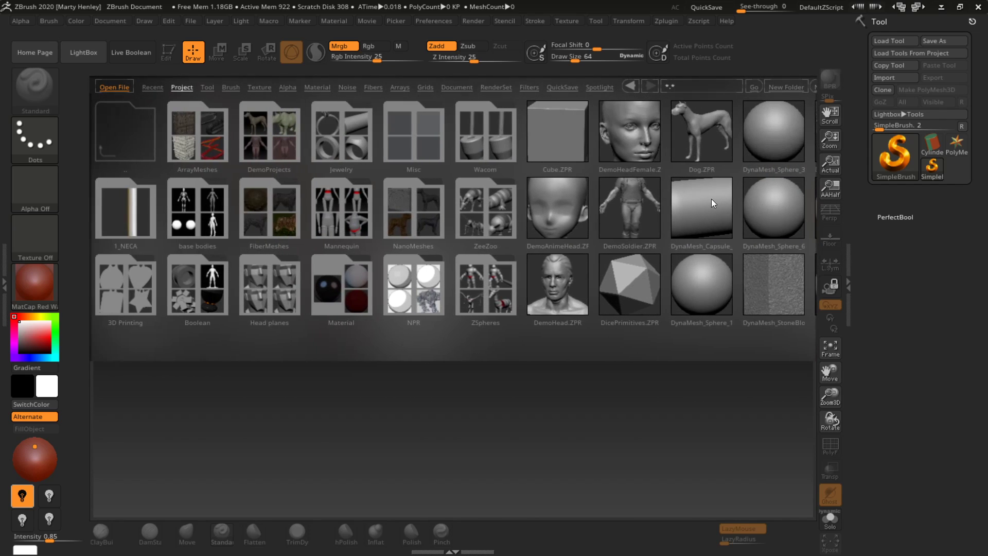
Step: Look through the LightBox Tool and Brush libraries and the parent folder, and close LightBox
left_click(206, 88)
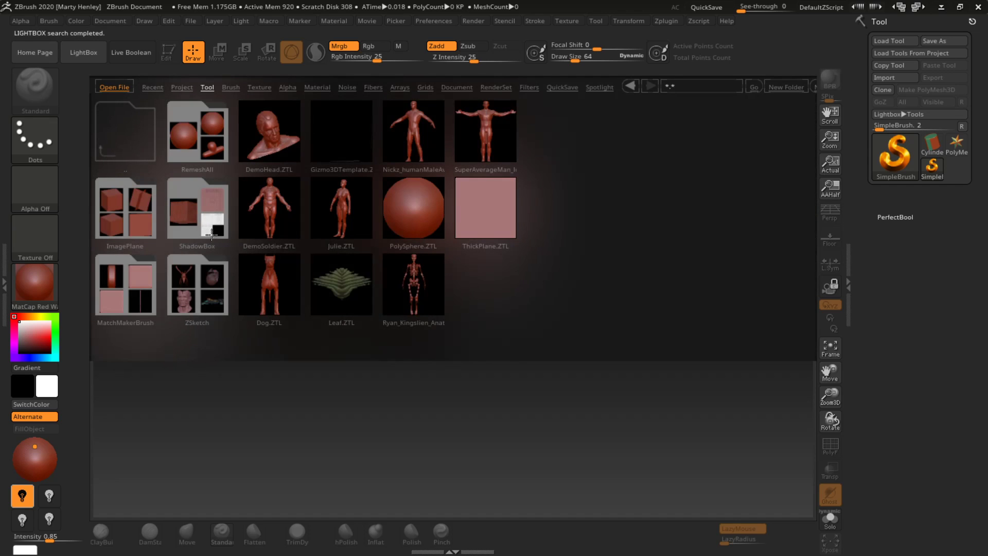
left_click(231, 88)
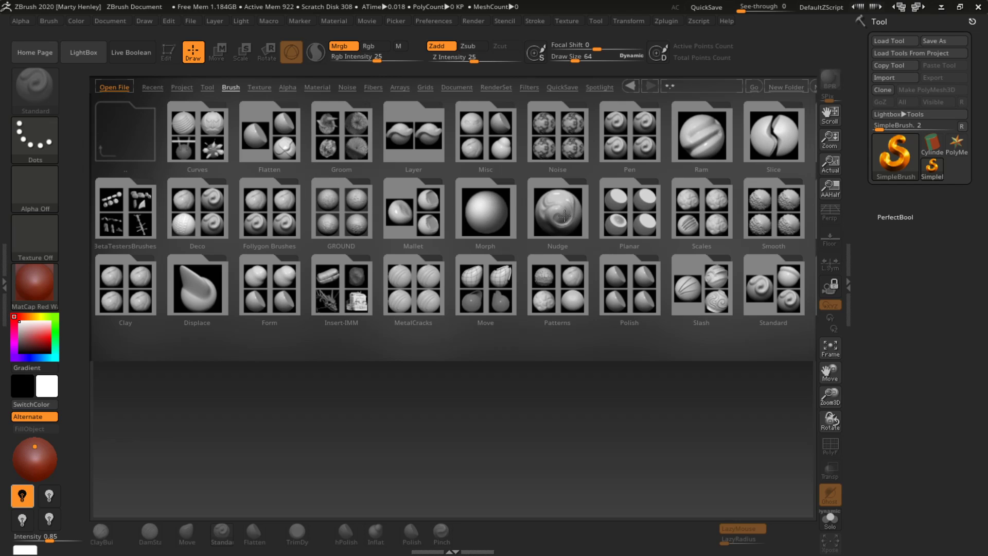
double_click(129, 120)
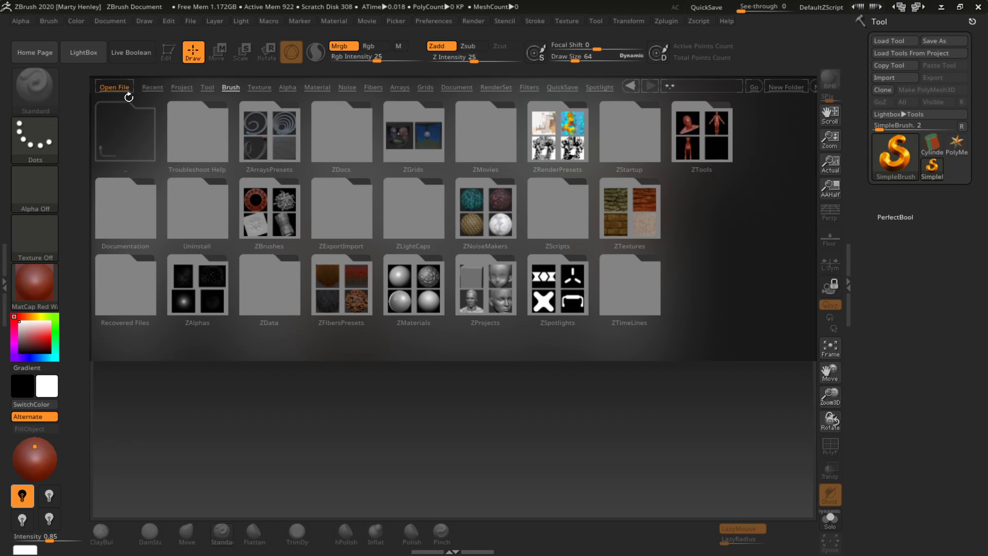
left_click(87, 55)
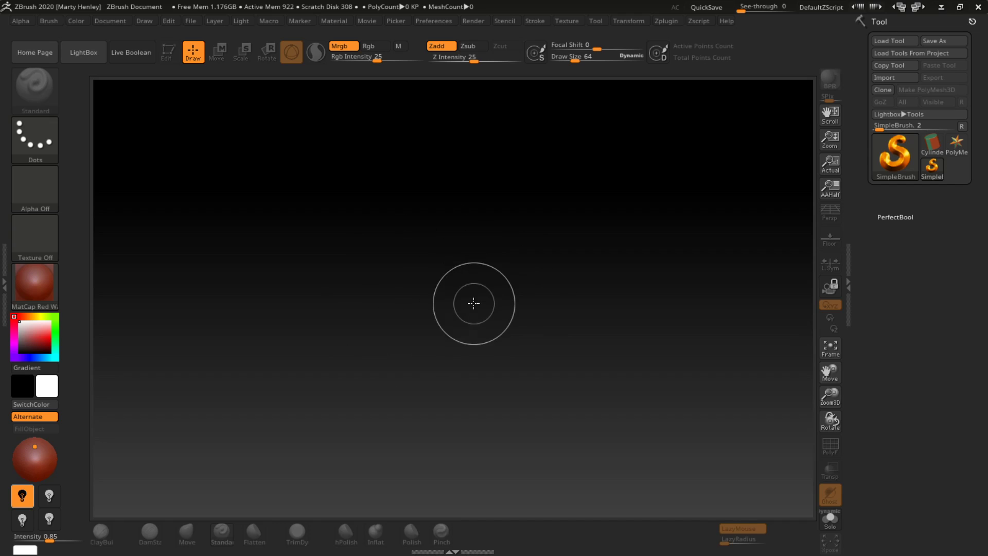
Step: Scribble 2.5D SimpleBrush strokes over the middle of the canvas and clear the canvas, two times over
mouse_move(421, 301)
left_mouse_down()
mouse_move(493, 265)
mouse_move(586, 273)
mouse_move(380, 247)
mouse_move(459, 331)
mouse_move(406, 390)
mouse_move(315, 230)
mouse_move(437, 432)
mouse_move(571, 319)
mouse_move(589, 186)
mouse_move(412, 190)
mouse_move(360, 267)
mouse_move(325, 381)
mouse_move(451, 335)
mouse_move(515, 417)
mouse_move(595, 298)
mouse_move(530, 252)
mouse_move(434, 288)
mouse_move(496, 346)
mouse_move(450, 292)
mouse_move(467, 308)
mouse_move(650, 294)
mouse_move(664, 237)
mouse_move(533, 308)
mouse_move(496, 310)
left_mouse_up()
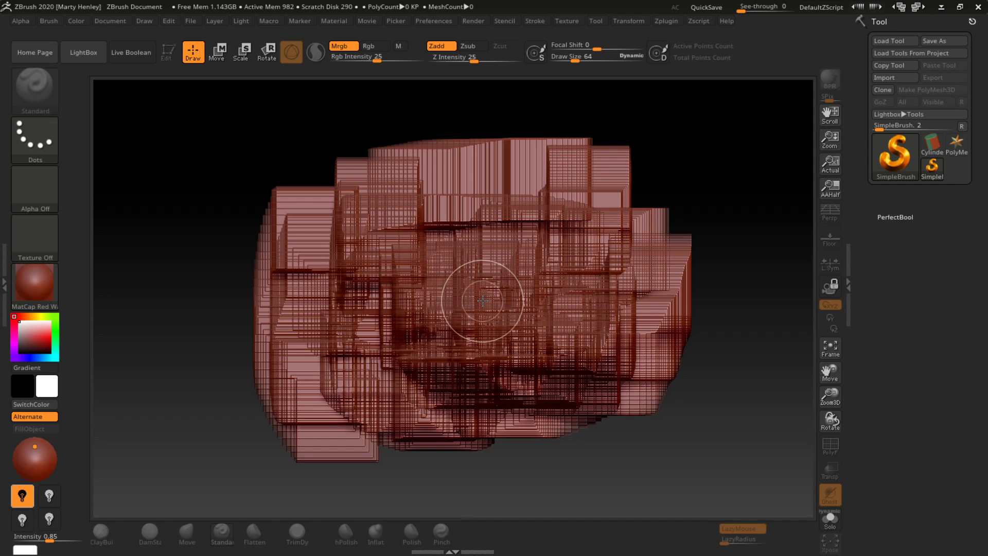
key("ctrl")
key("ctrl+n")
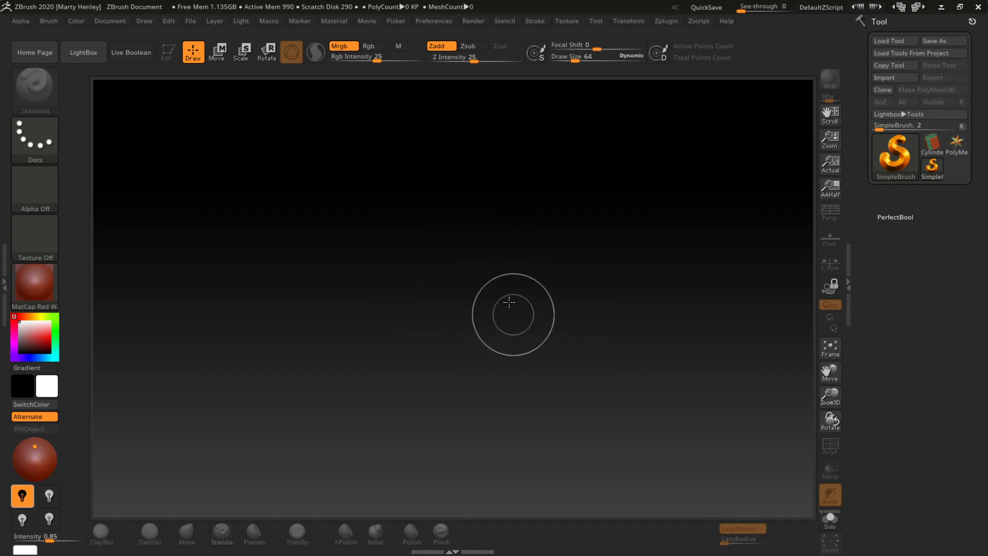
mouse_move(454, 286)
left_mouse_down()
mouse_move(540, 304)
mouse_move(551, 289)
mouse_move(517, 252)
mouse_move(418, 277)
mouse_move(375, 331)
mouse_move(491, 322)
mouse_move(640, 247)
mouse_move(540, 221)
mouse_move(444, 236)
mouse_move(435, 308)
left_mouse_up()
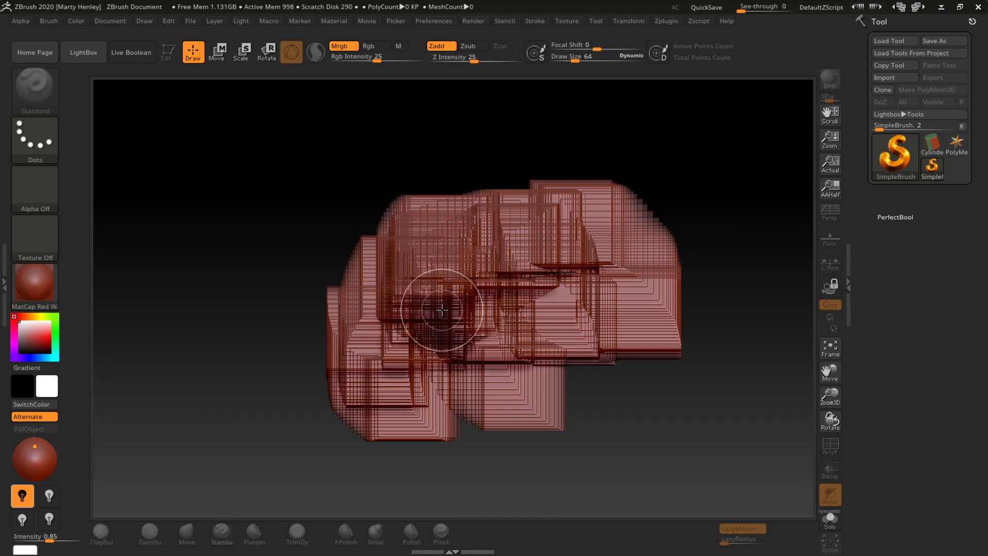
key("ctrl+n")
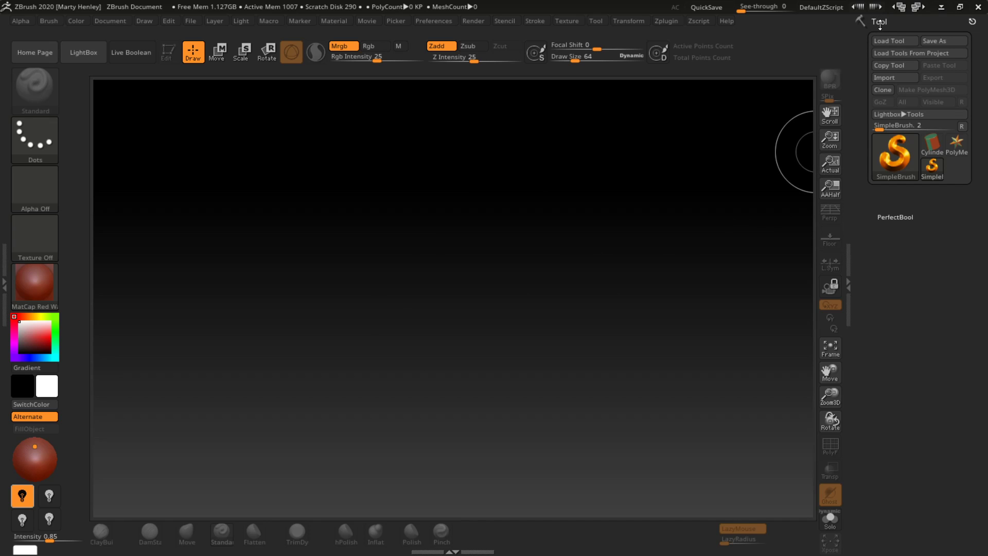
Step: Choose the Sphere3D primitive from the 3D meshes as the active tool
left_click(894, 153)
left_click(897, 156)
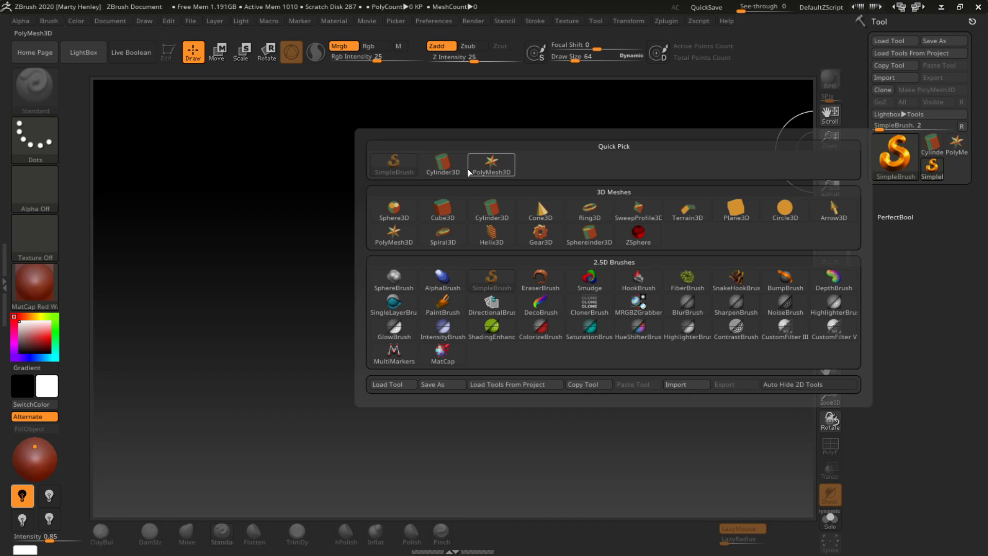
left_click(400, 216)
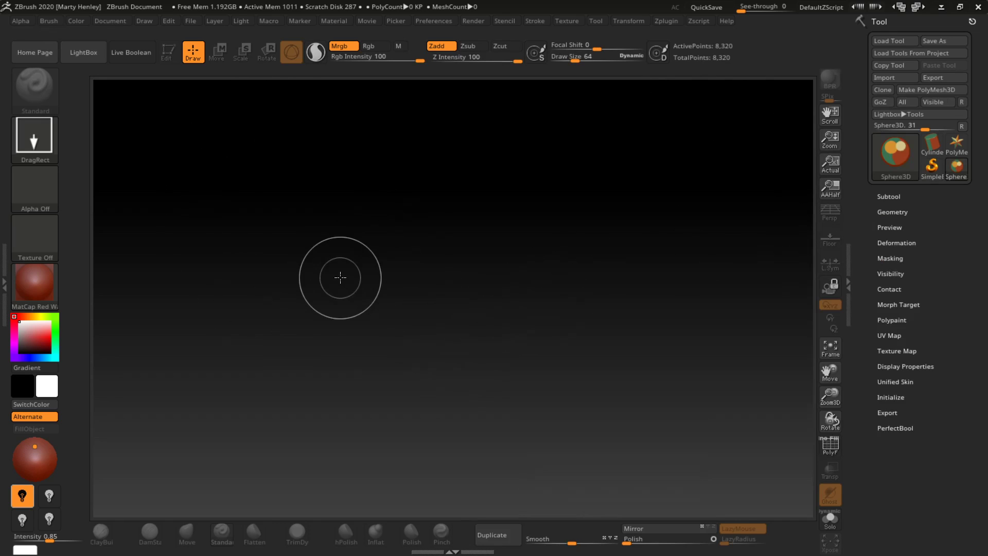
Step: Draw many overlapping Sphere3D copies of different sizes across the canvas and clear the canvas
left_click_drag(446, 284, 456, 335)
left_click_drag(512, 298, 585, 364)
left_click_drag(553, 247, 538, 364)
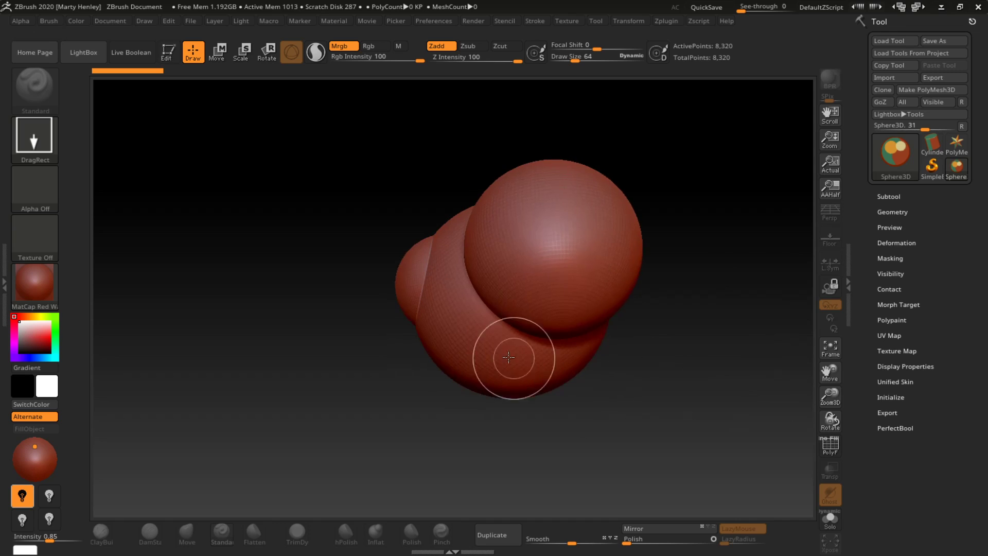
left_click_drag(424, 328, 410, 390)
mouse_move(345, 300)
left_mouse_down()
mouse_move(327, 375)
mouse_move(261, 283)
mouse_move(253, 254)
mouse_move(273, 299)
left_mouse_up()
left_click_drag(341, 198, 364, 261)
left_click_drag(420, 213, 439, 276)
left_click_drag(489, 167, 501, 327)
left_click_drag(435, 265, 439, 354)
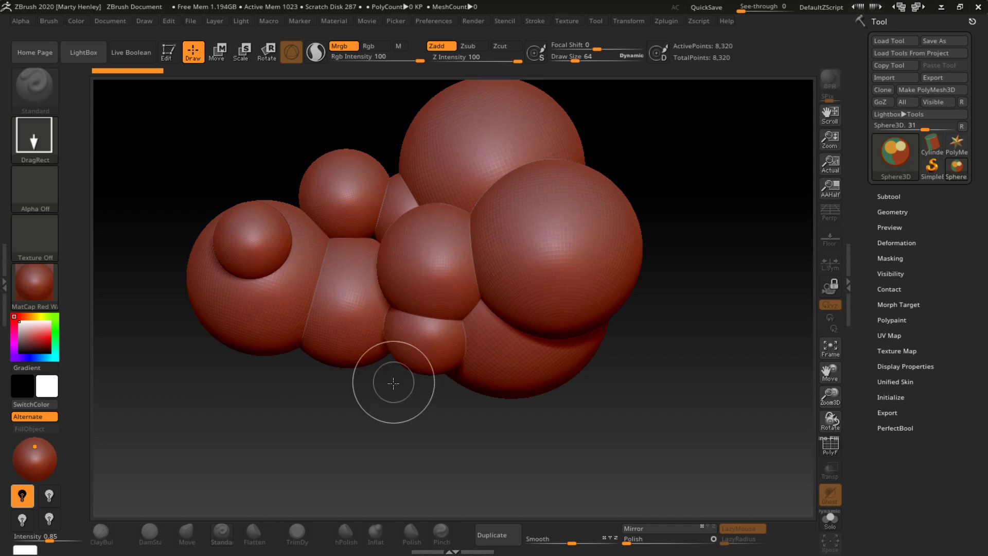
left_click_drag(394, 383, 399, 437)
left_click_drag(320, 328, 425, 403)
left_click_drag(466, 308, 545, 427)
left_click_drag(587, 309, 654, 368)
left_click_drag(656, 261, 705, 375)
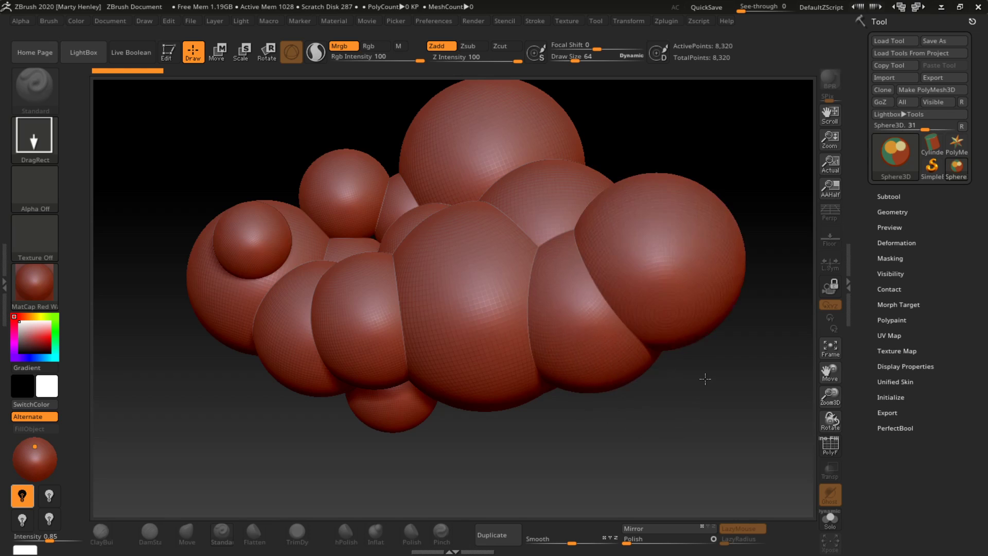
left_click_drag(547, 353, 345, 384)
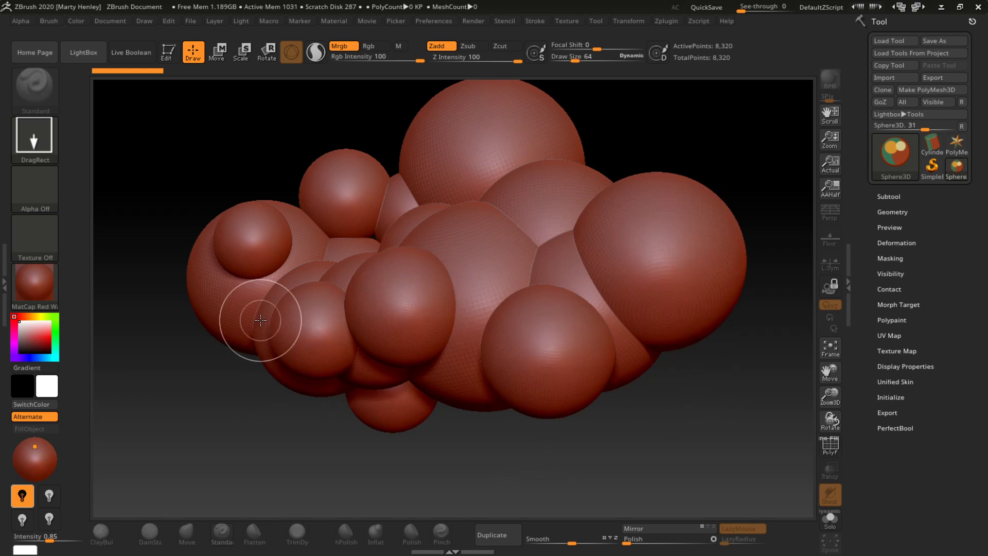
left_click_drag(256, 331, 238, 390)
left_click_drag(232, 302, 230, 386)
left_click_drag(310, 249, 310, 289)
left_click_drag(334, 235, 360, 244)
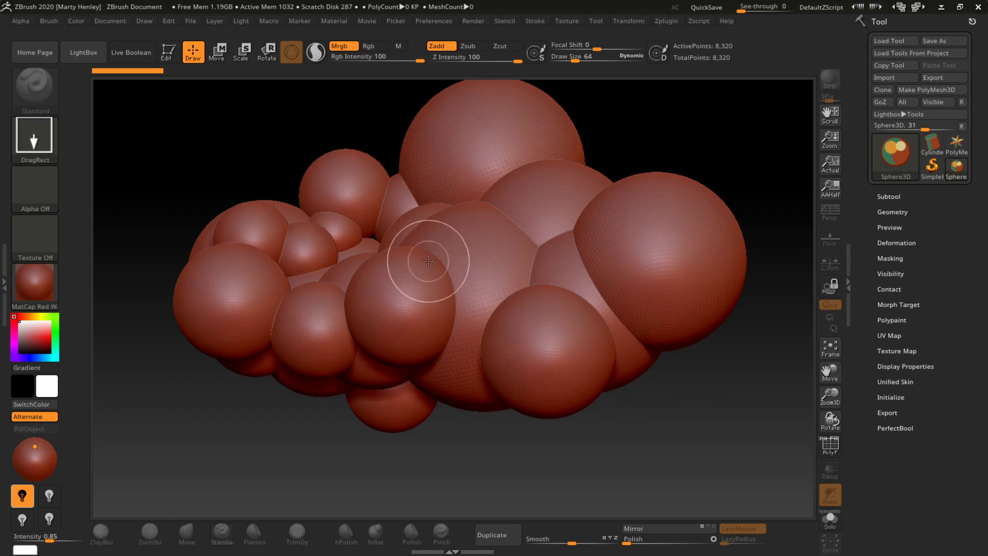
left_click_drag(428, 292, 480, 330)
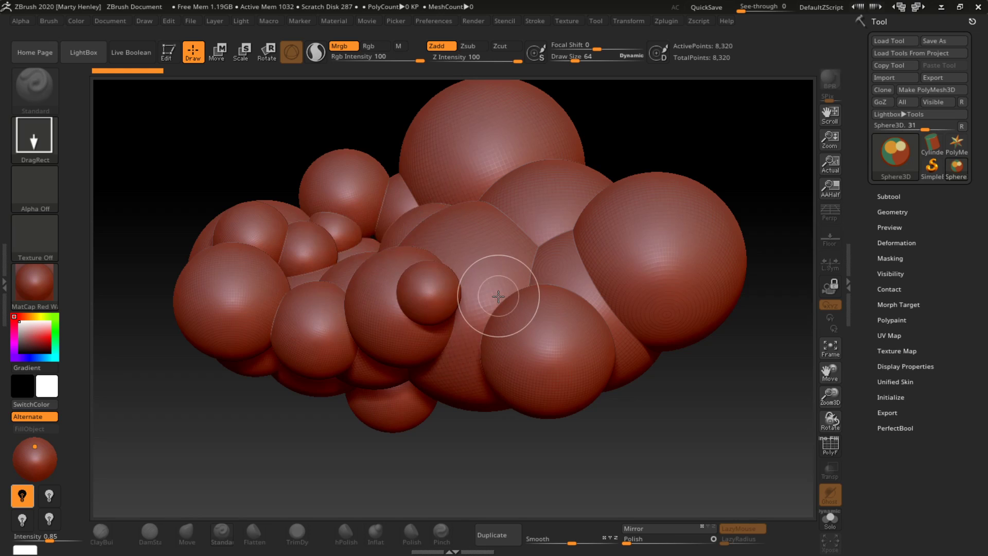
key("ctrl")
key("ctrl+n")
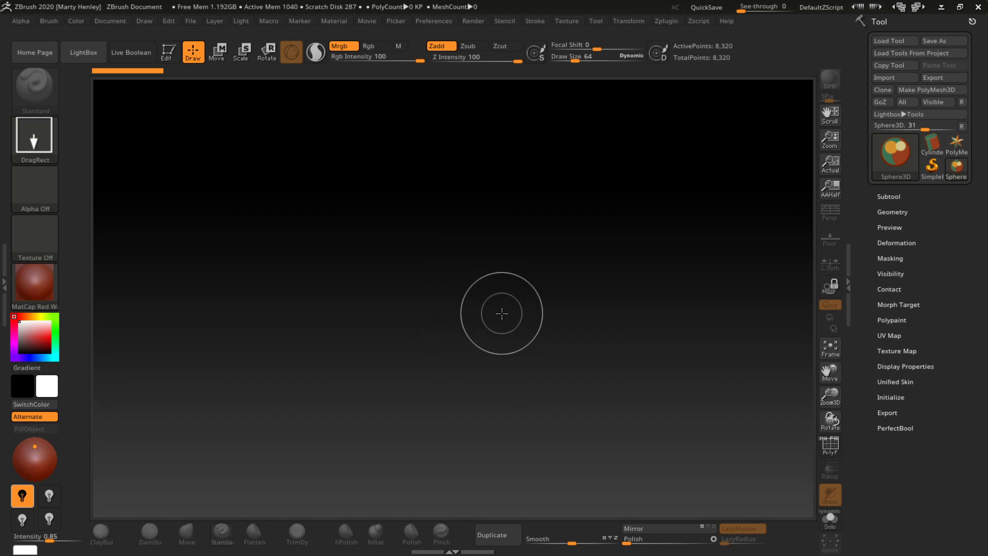
Step: Draw a single large Sphere3D in the middle of the canvas and switch it to Edit mode
left_click_drag(470, 281, 469, 431)
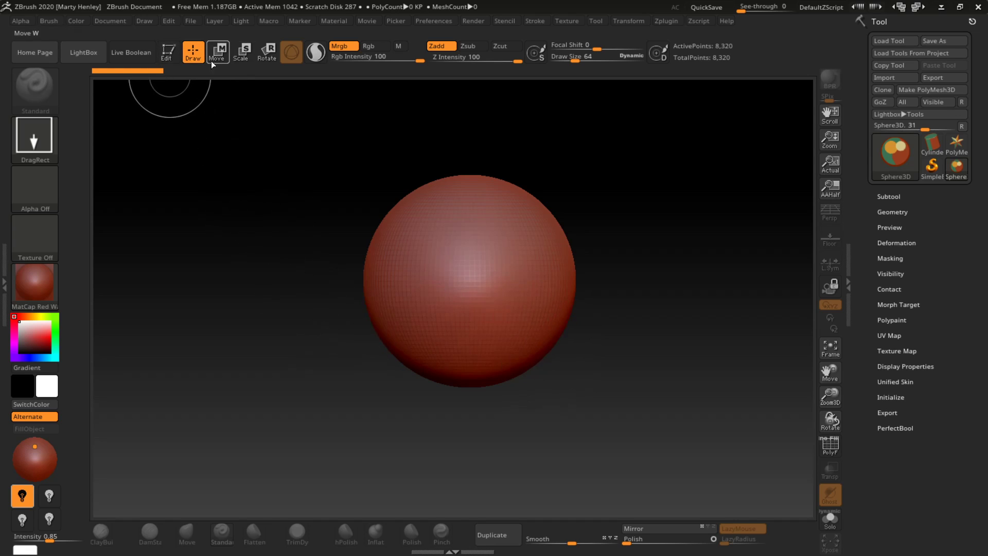
left_click(170, 54)
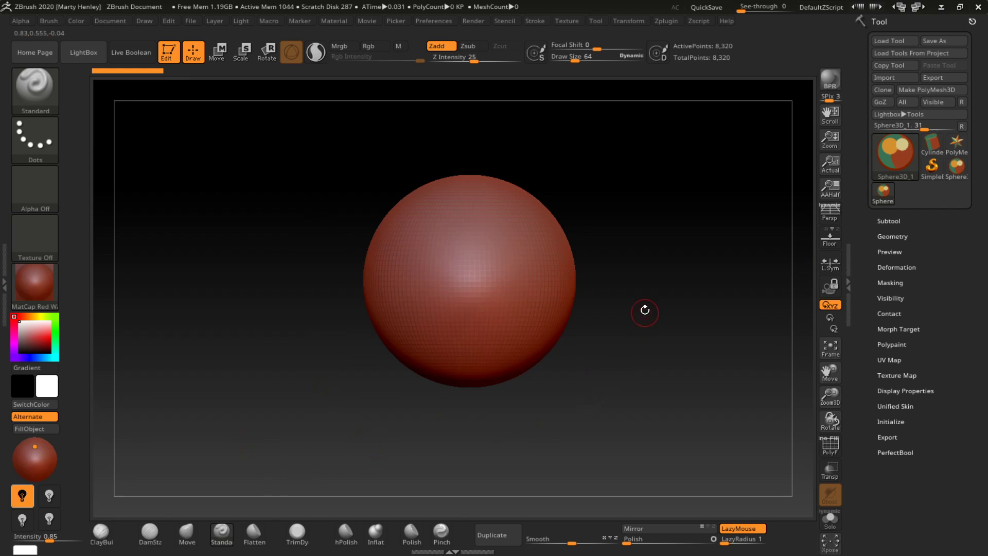
Step: Try to sculpt on the unconverted sphere primitive, and reposition the sphere in the view
left_click(516, 288)
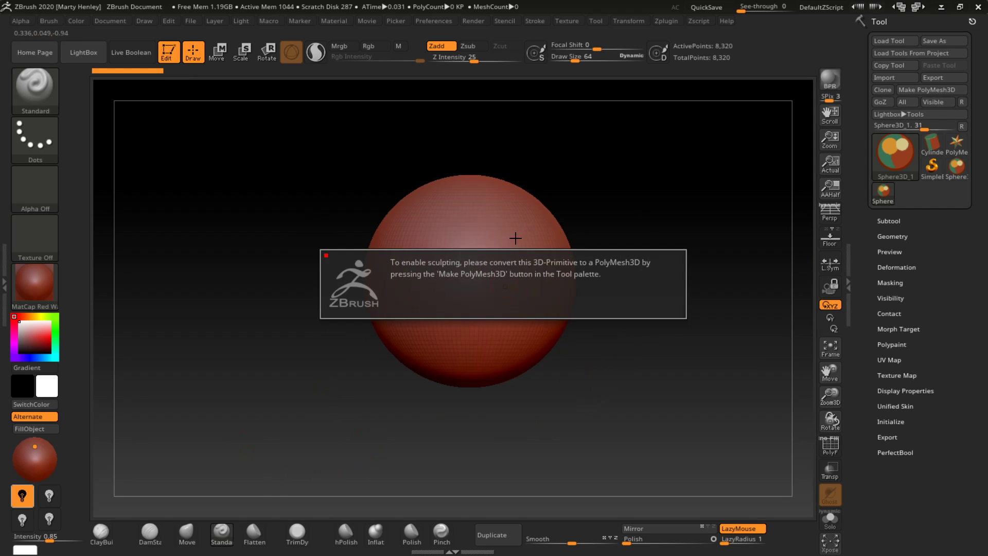
mouse_move(586, 234)
left_mouse_down()
mouse_move(643, 273)
mouse_move(653, 211)
mouse_move(673, 338)
mouse_move(591, 281)
mouse_move(632, 227)
mouse_move(668, 269)
mouse_move(653, 283)
mouse_move(650, 338)
mouse_move(656, 324)
mouse_move(637, 319)
left_mouse_up()
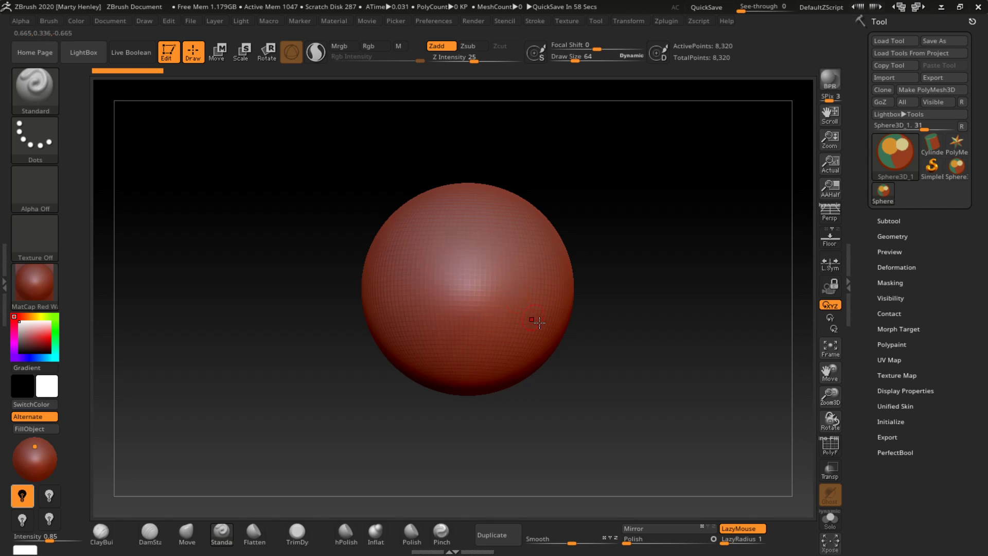
mouse_move(591, 306)
left_mouse_down()
mouse_move(608, 304)
mouse_move(607, 285)
mouse_move(609, 313)
left_mouse_up()
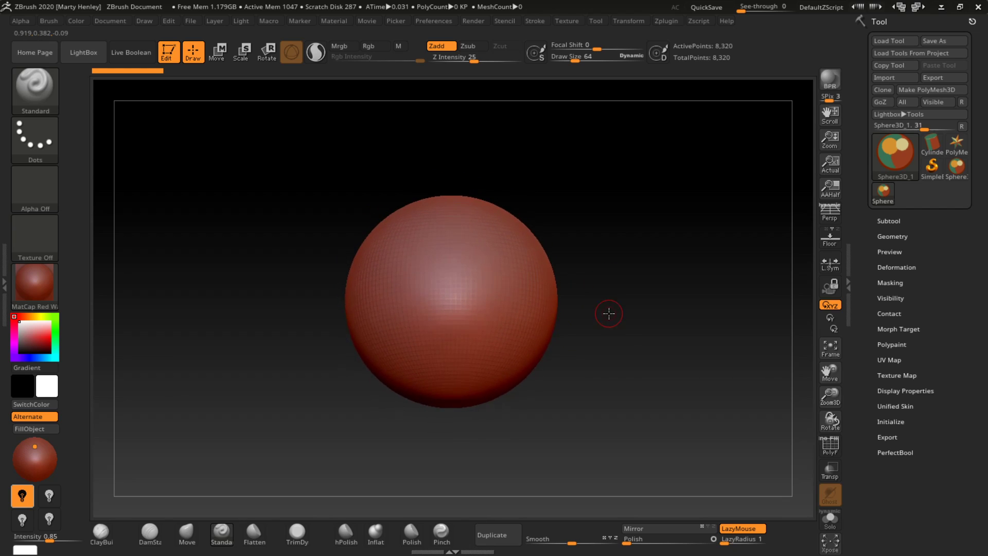